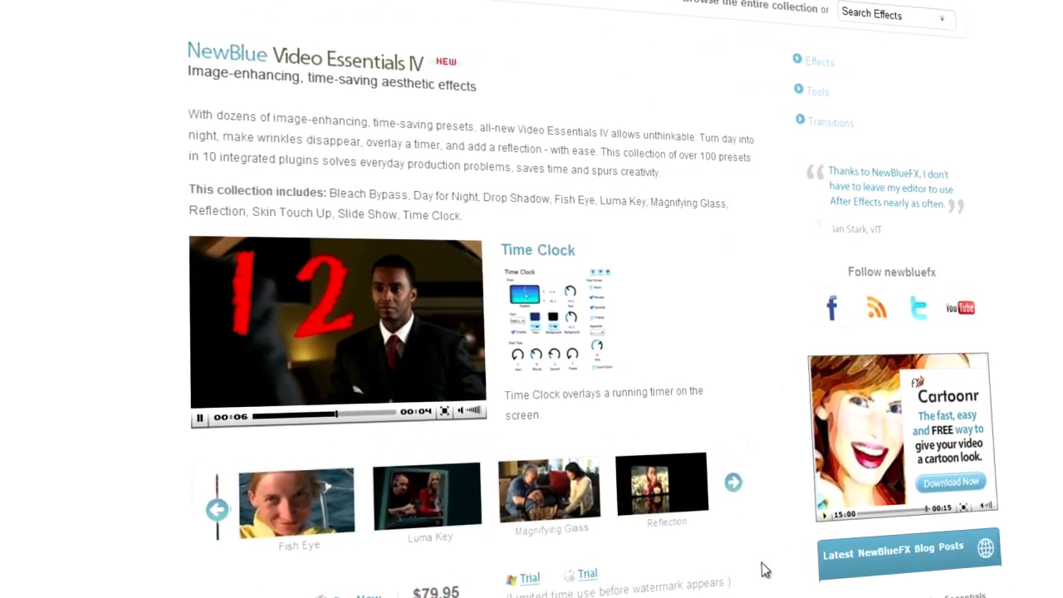
- Advance the NewBlueFX plugin carousel twice to reveal Slide Show and Time Clock
click(734, 479)
click(731, 492)
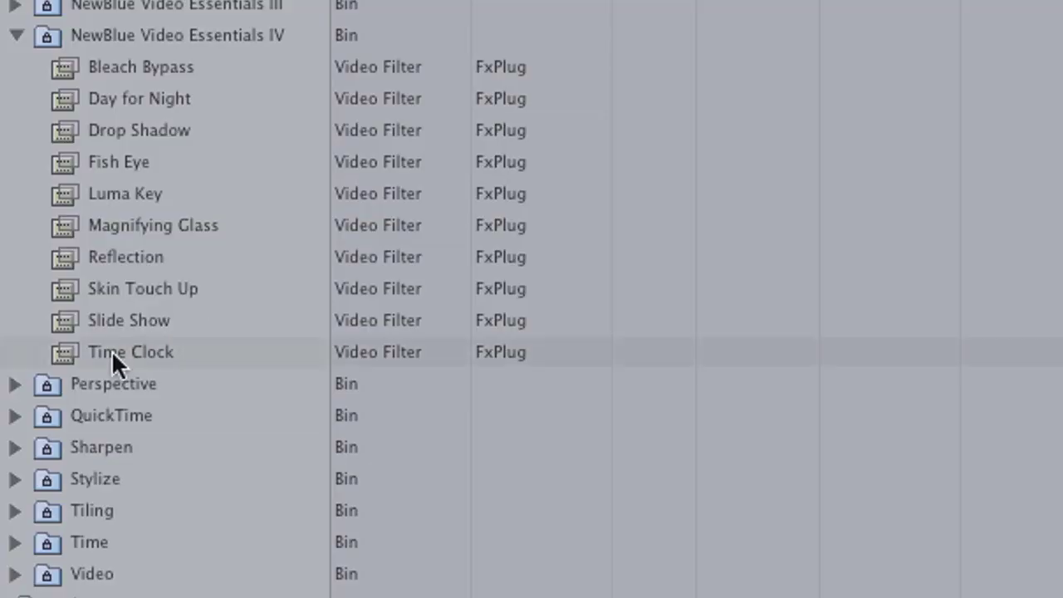
- Apply the Time Clock filter to clip 1 with its 10 Second Count Down preset
drag(112, 349, 344, 349)
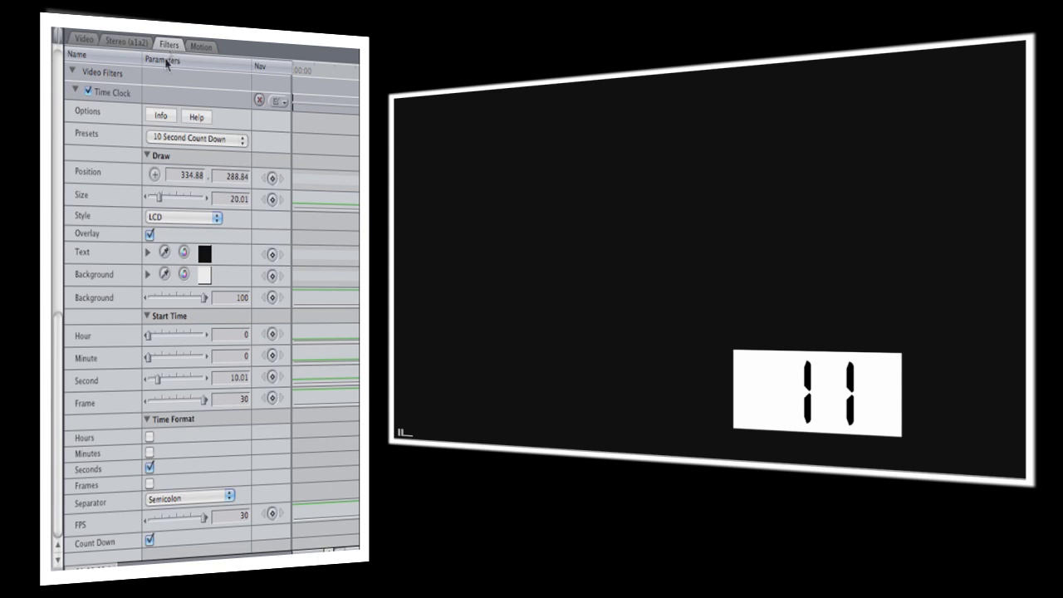
- Turn off Overlay and reset the Time Clock preset to None
click(150, 235)
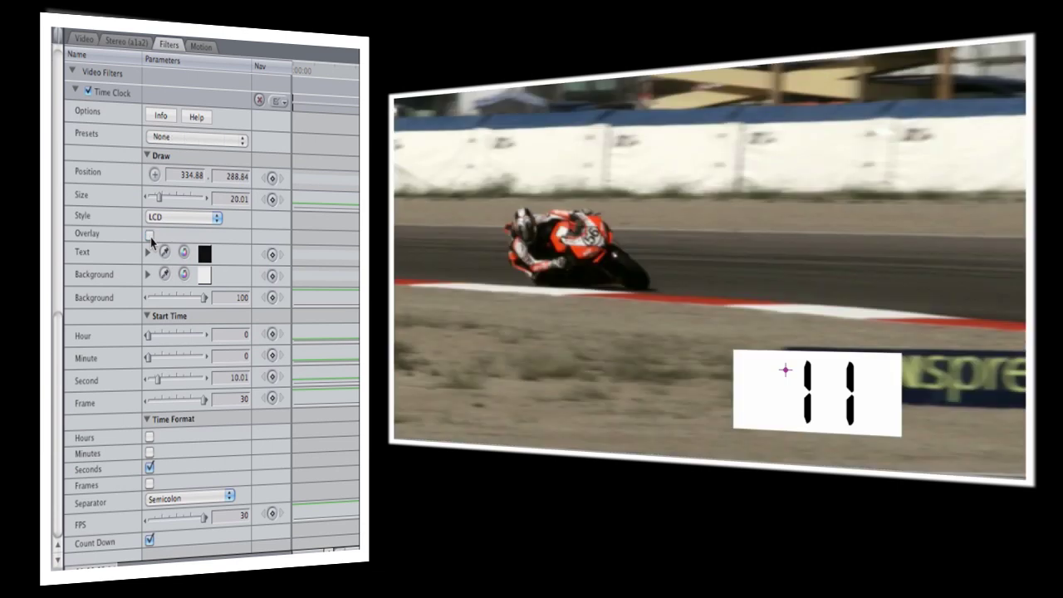
click(243, 141)
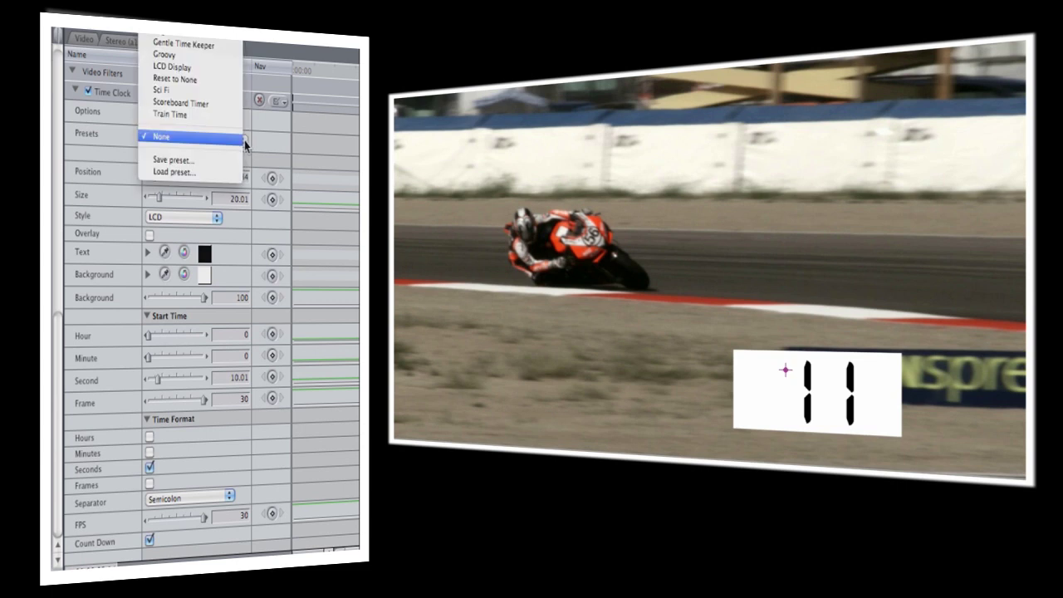
click(208, 80)
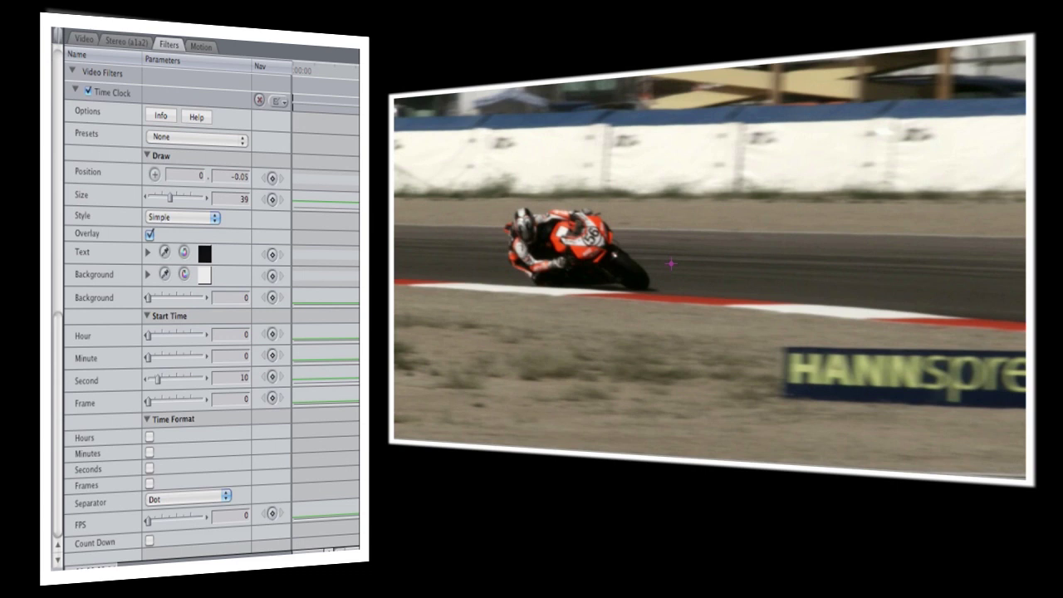
- Enable Minutes, Seconds and Frames in the Time Format for a 00.10.00 clock
click(150, 453)
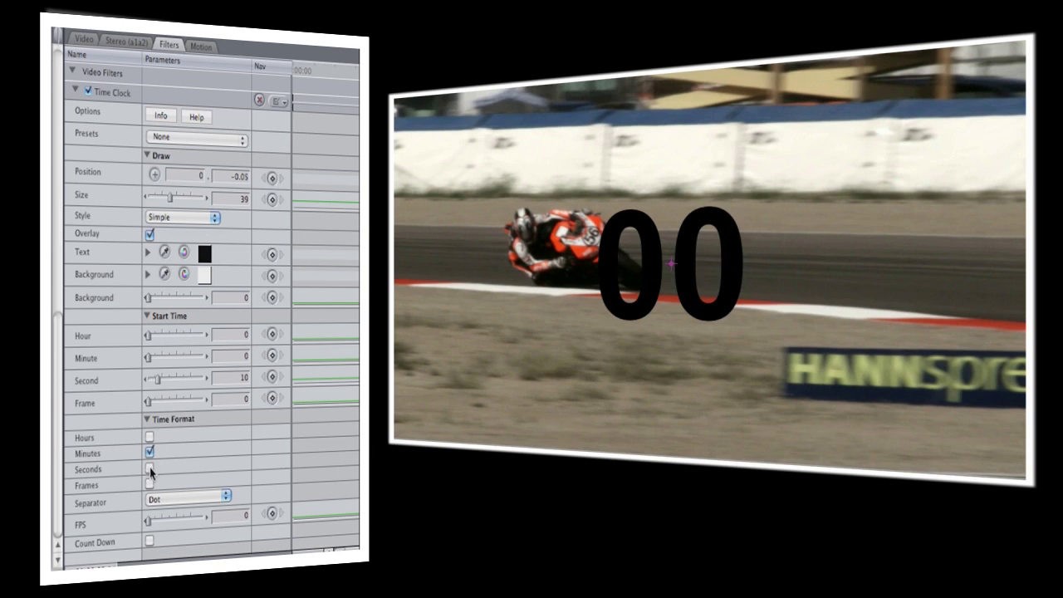
click(149, 469)
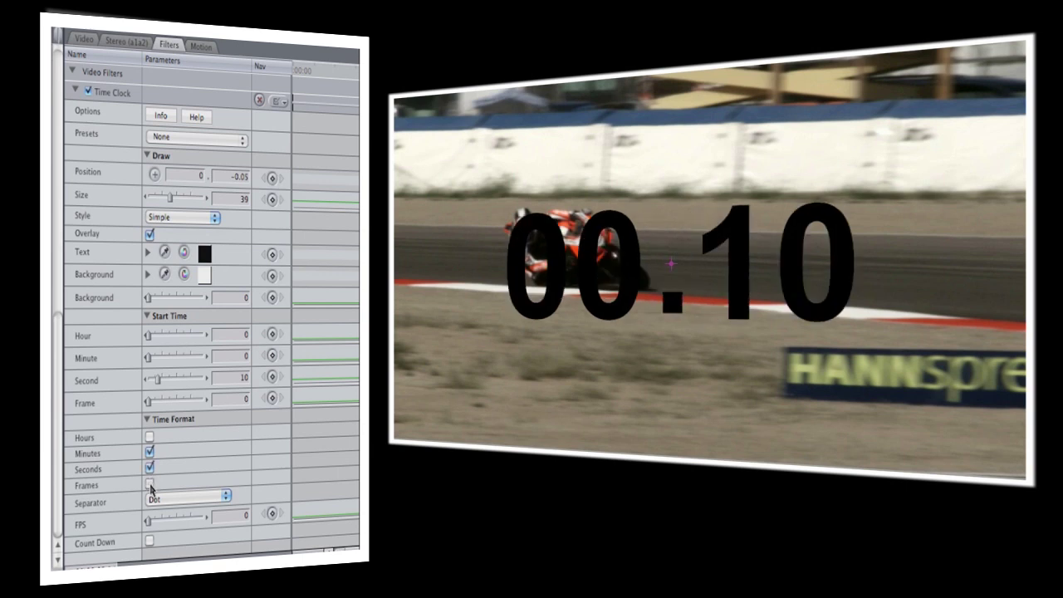
click(150, 483)
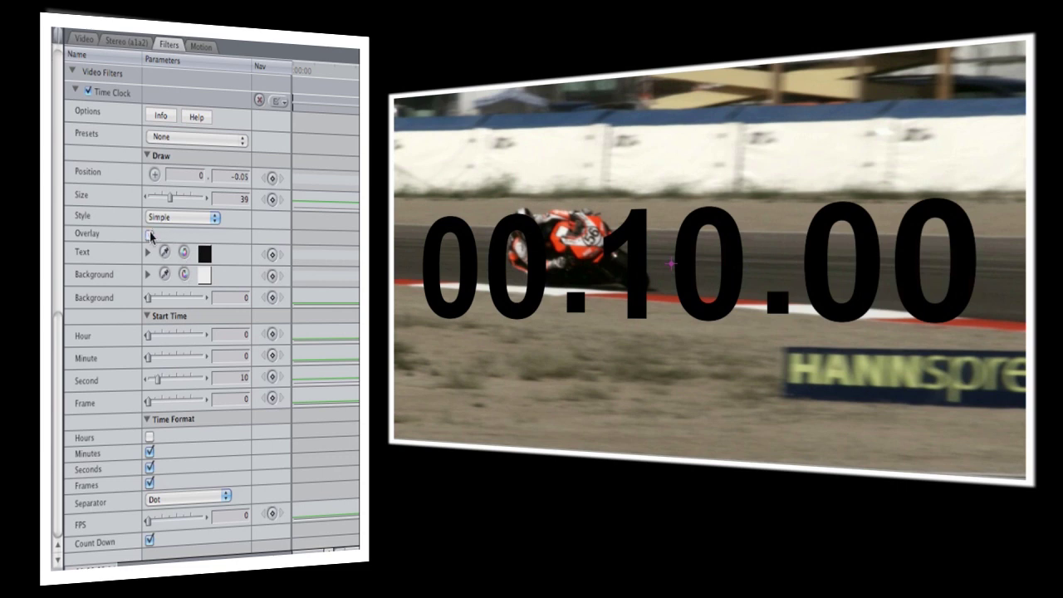
- Try Semicolon, Line and Blank separators, then settle on Colon
click(226, 498)
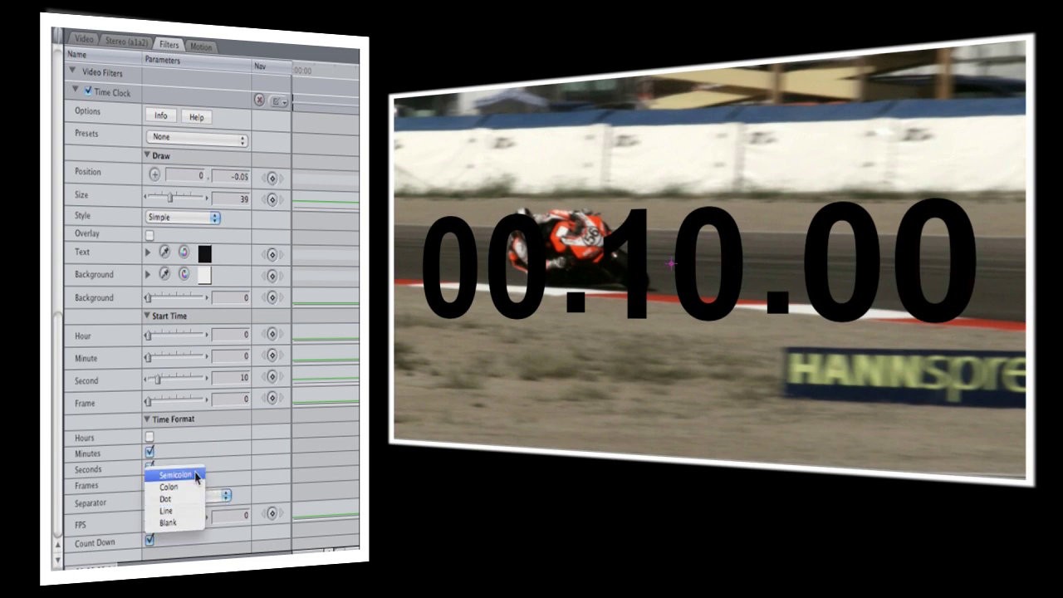
click(197, 475)
click(211, 499)
click(184, 535)
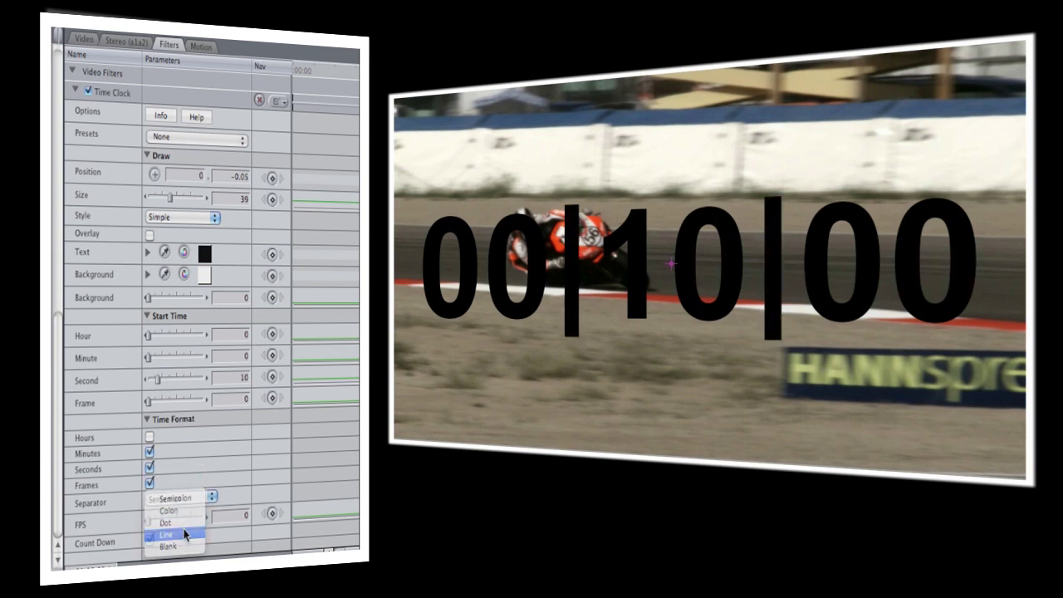
click(214, 502)
click(208, 507)
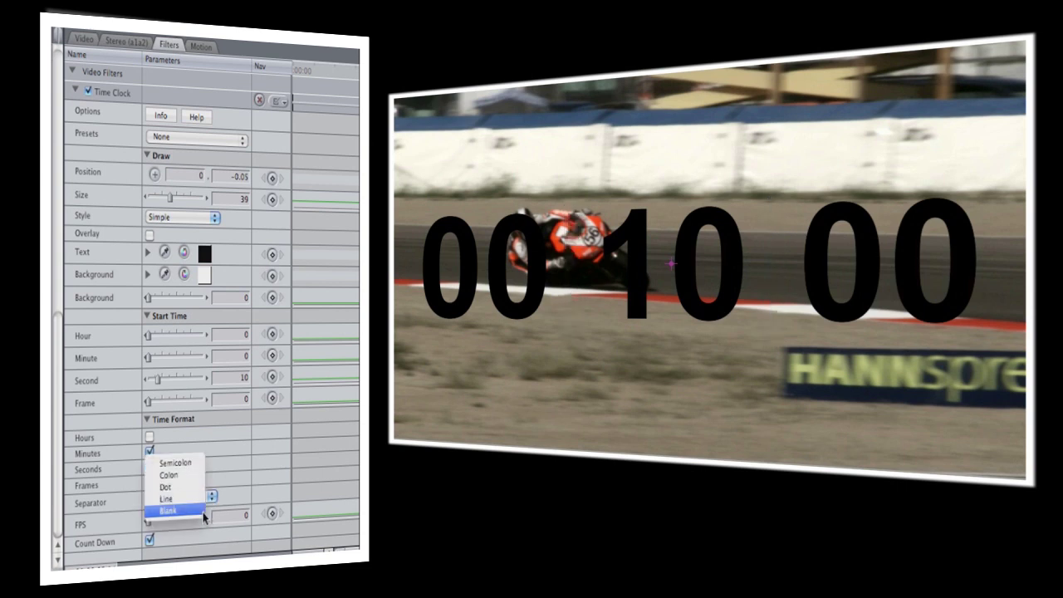
click(213, 500)
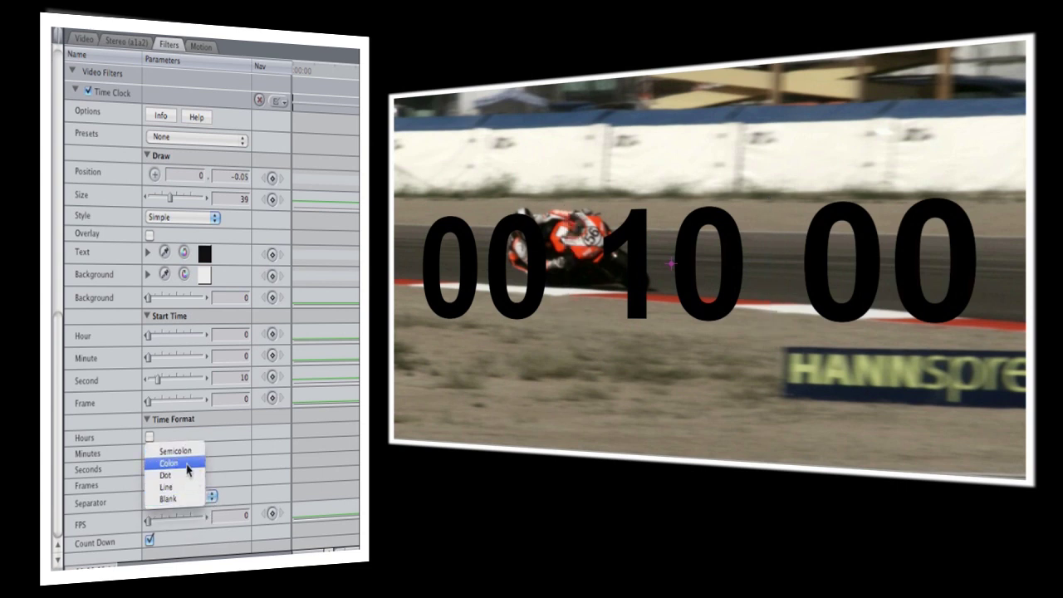
click(188, 466)
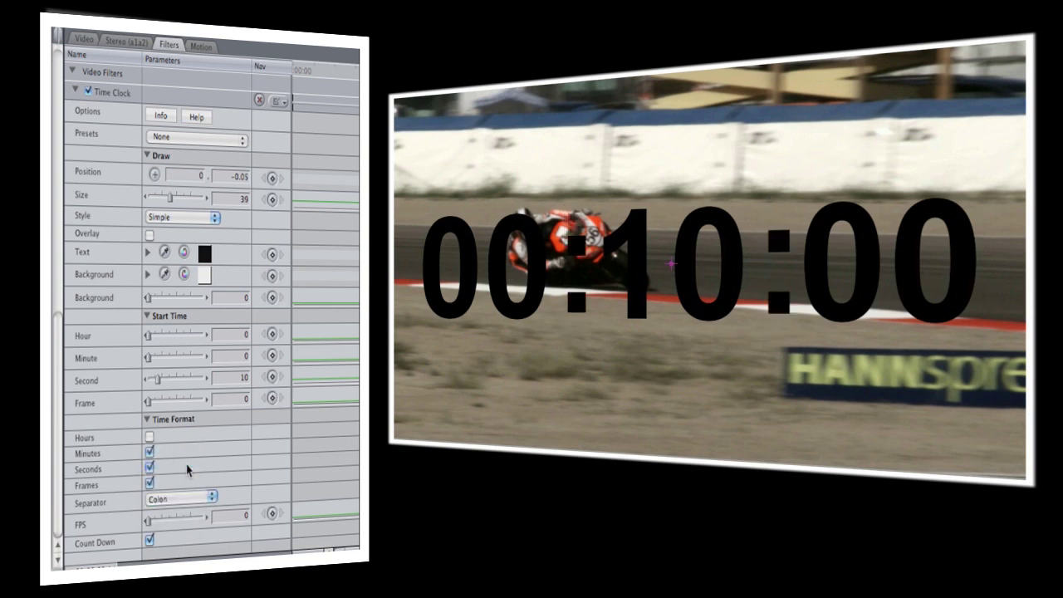
- Try the LCD and Inked clock styles, then choose Ticker
click(214, 217)
click(181, 171)
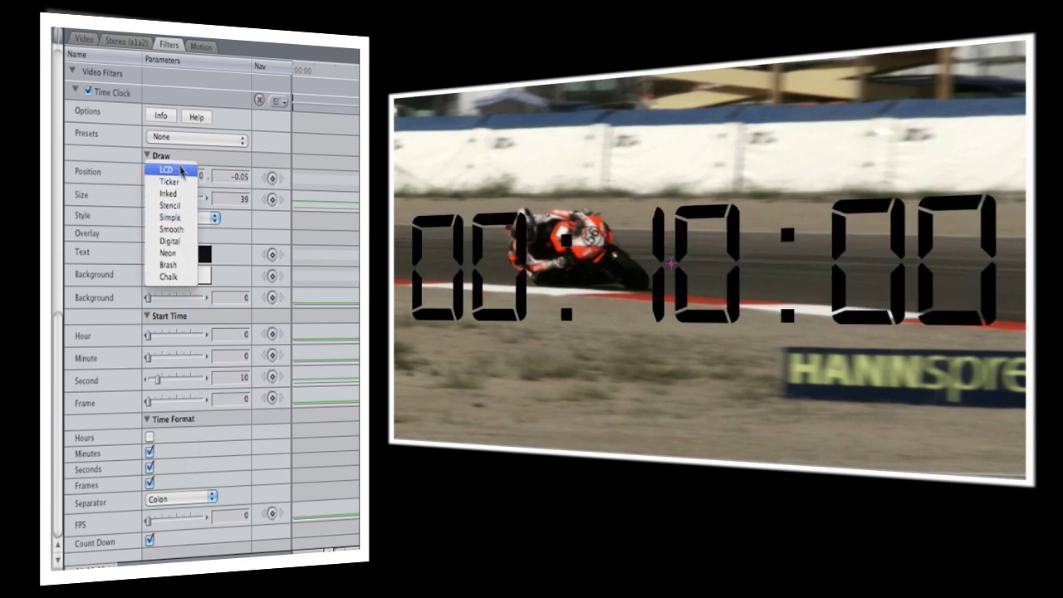
click(197, 216)
click(184, 241)
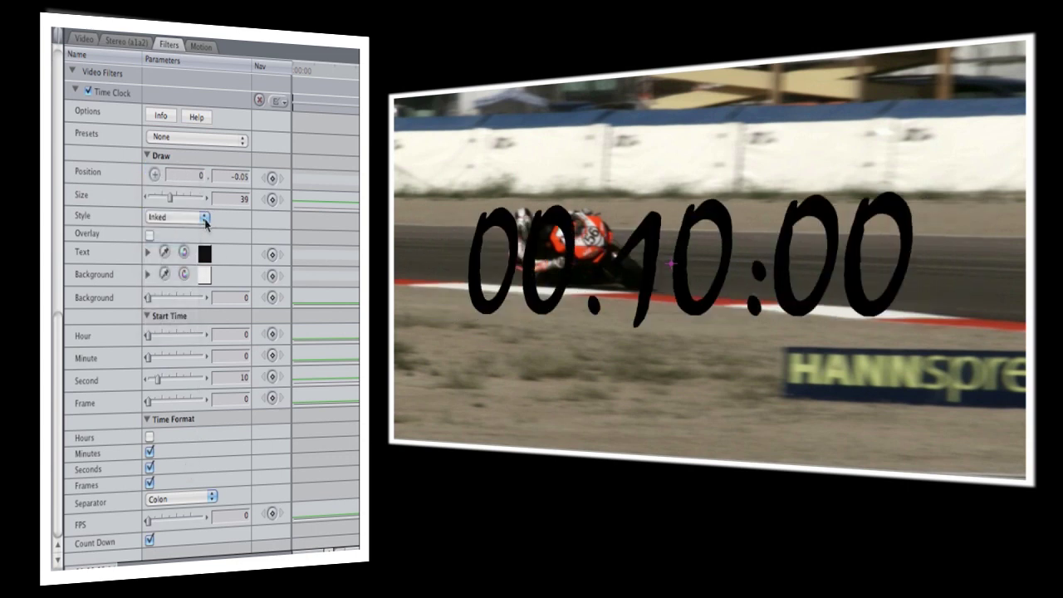
click(199, 219)
click(181, 206)
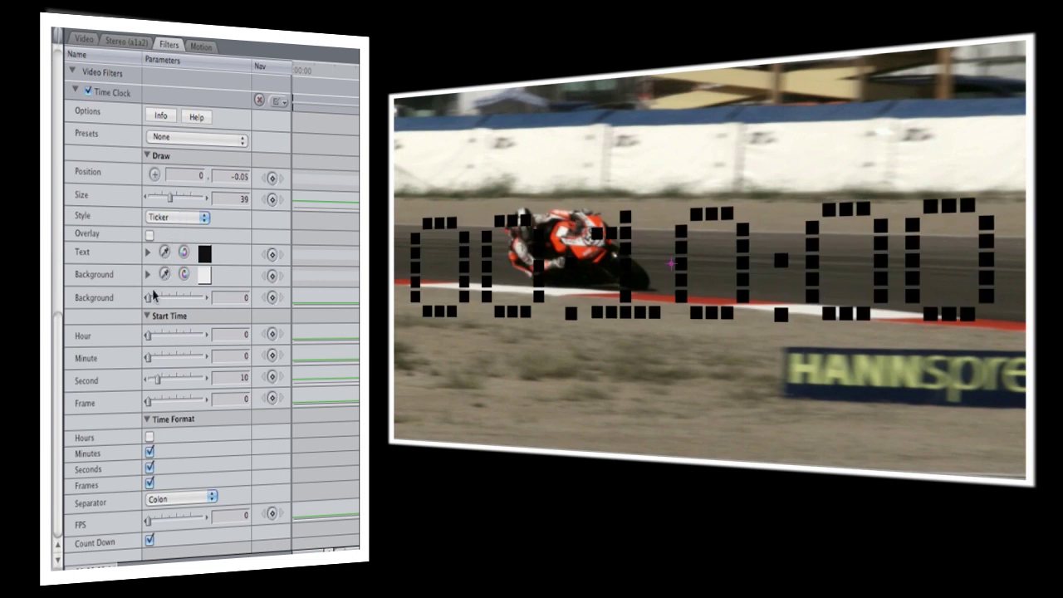
- Raise the background band opacity to 75 and shrink the Ticker clock's size
drag(148, 301, 191, 304)
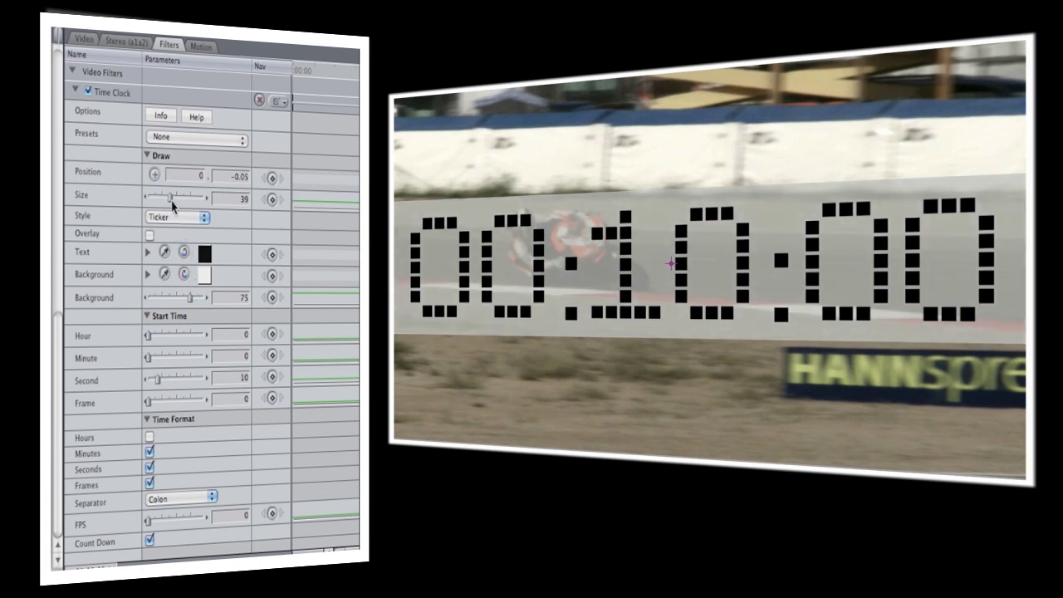
drag(171, 206, 162, 205)
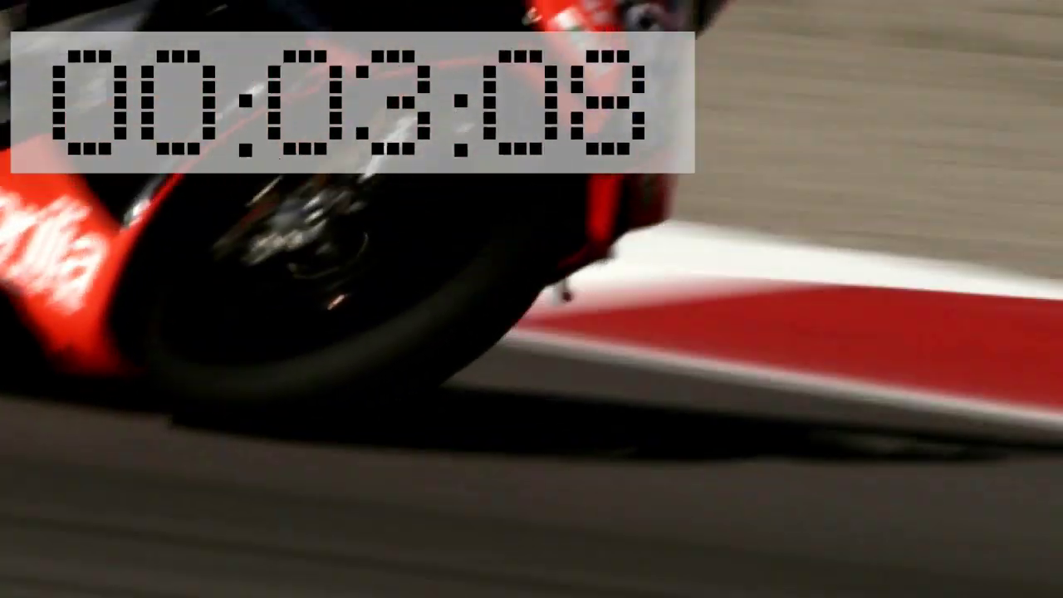
- Stop playback and apply the Time Clock filter to clips 3 and 4
key(space)
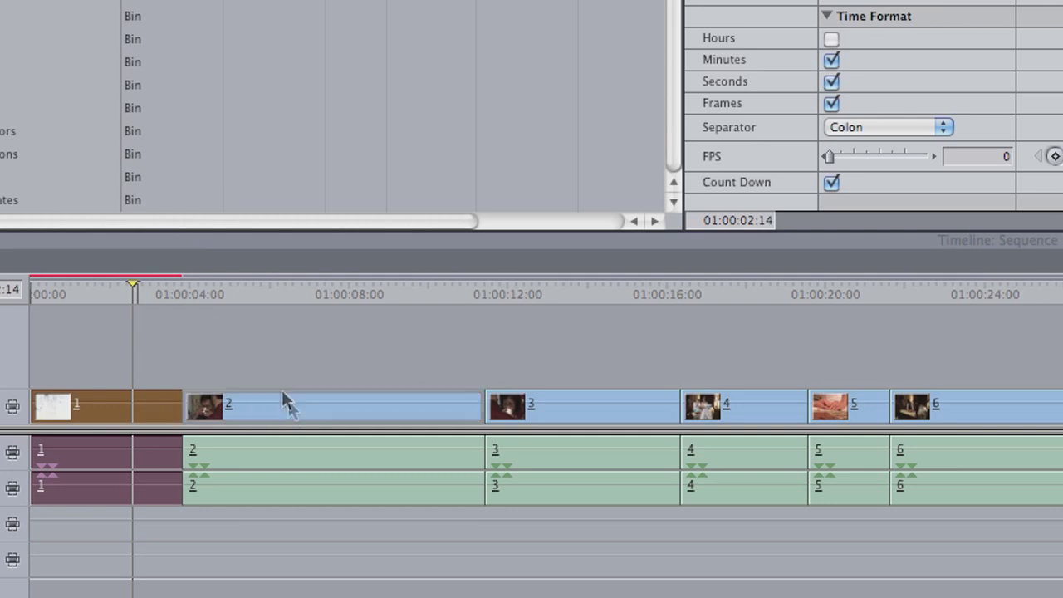
drag(83, 25, 569, 415)
drag(93, 72, 735, 404)
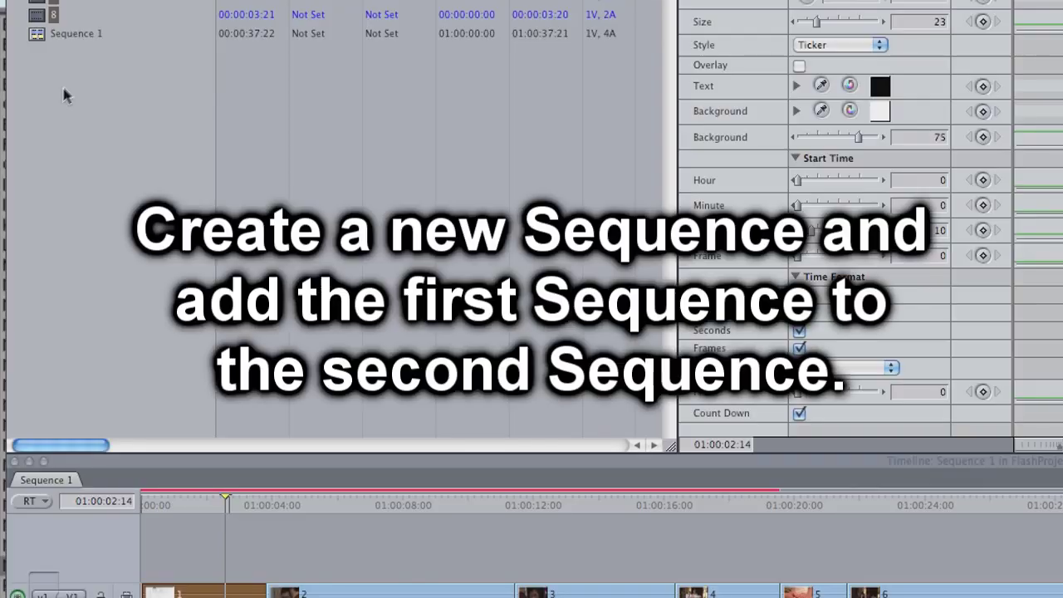
- Create Sequence 2, nest Sequence 1 in it, and open the nested clip's Time Clock settings
right_click(66, 83)
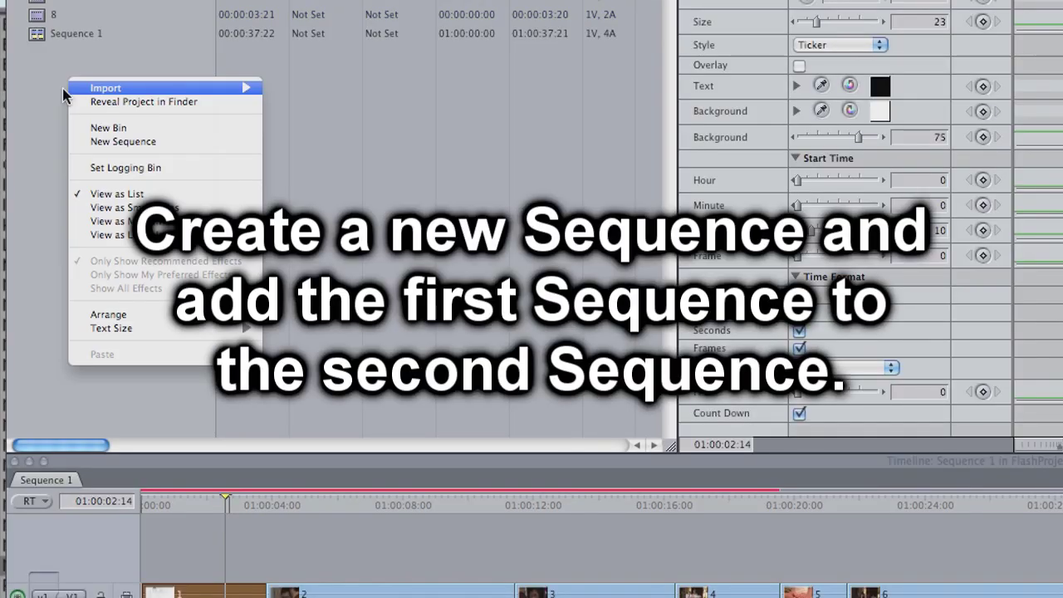
click(170, 143)
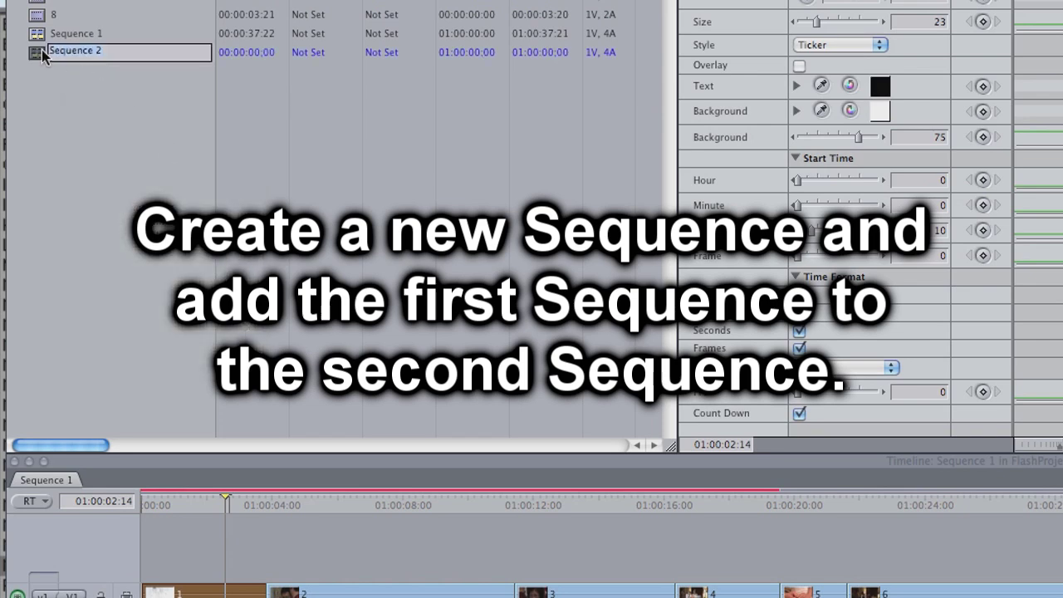
double_click(41, 51)
drag(69, 34, 167, 549)
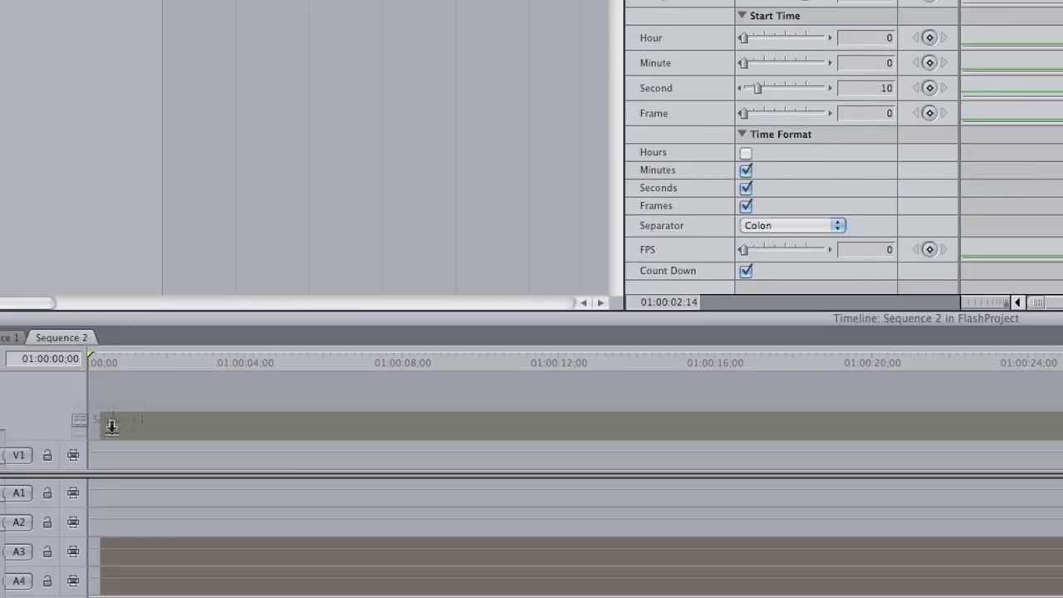
drag(113, 411, 105, 460)
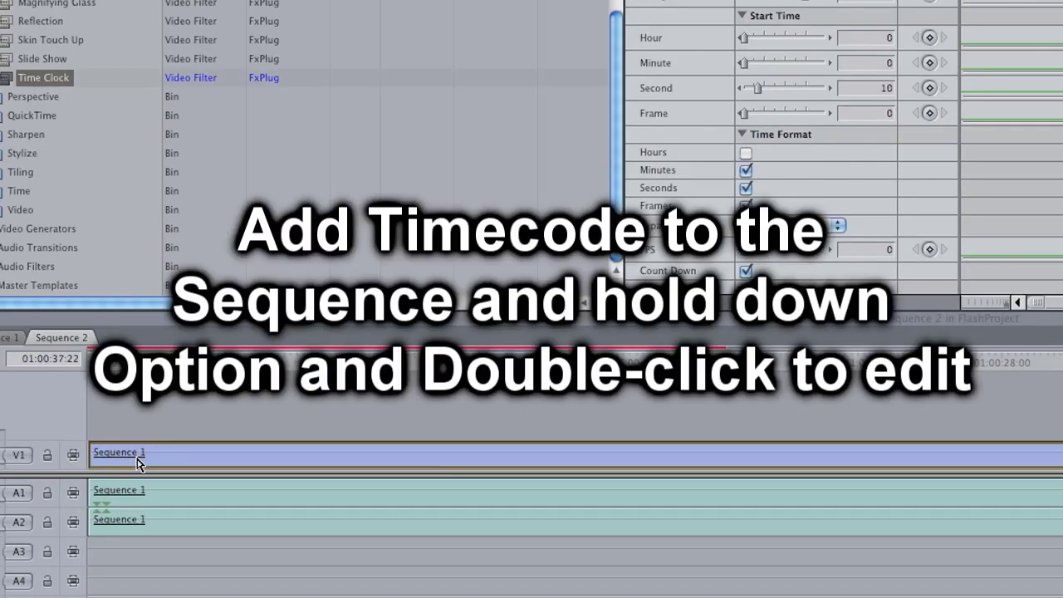
alt+double_click(204, 461)
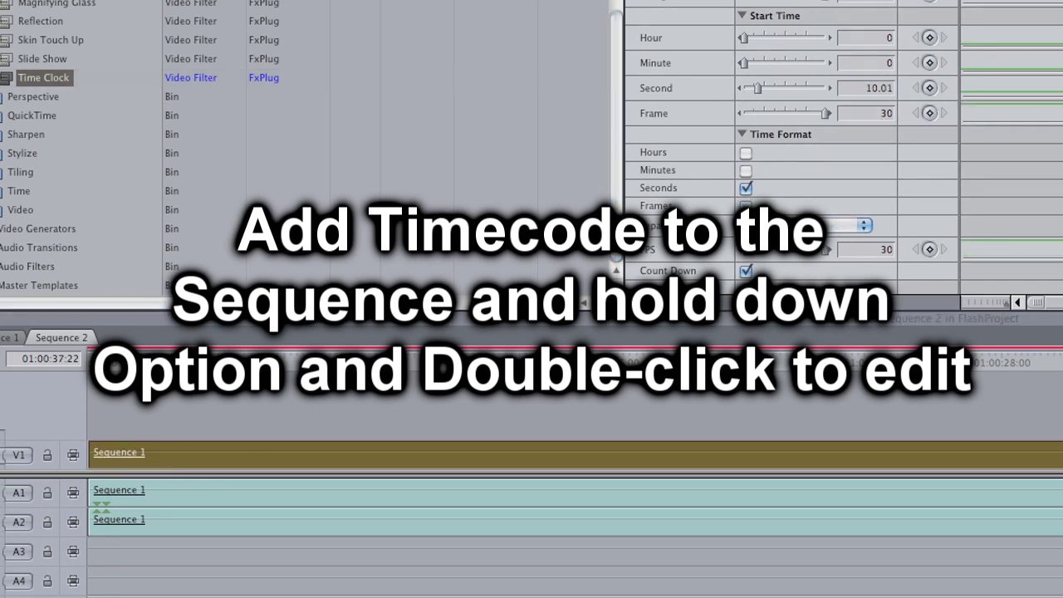